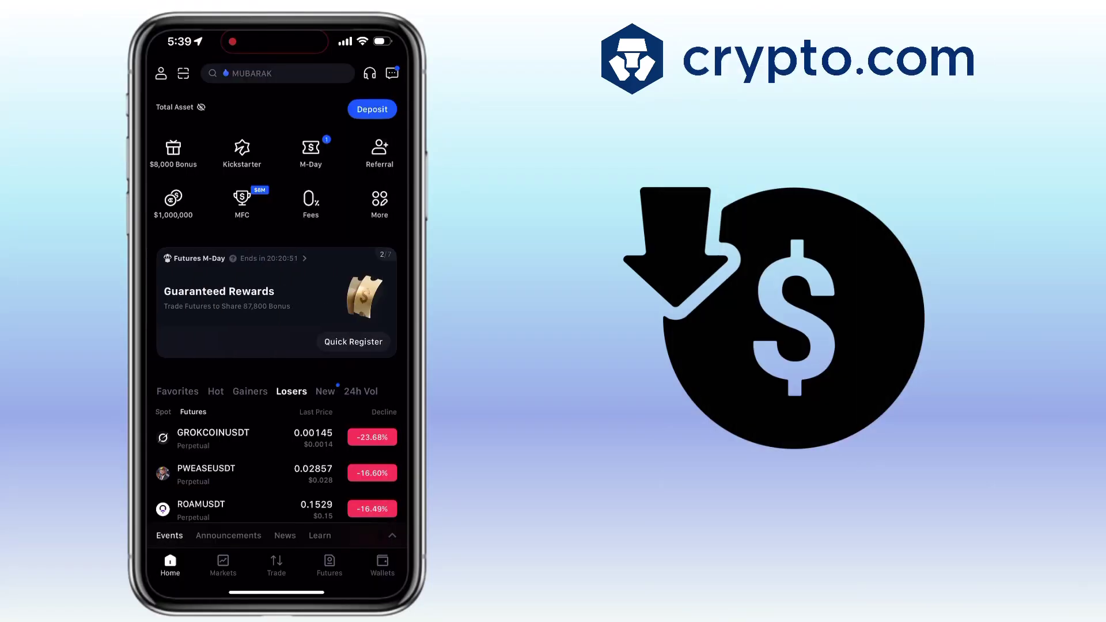
# - From MEXC Wallets, choose USDT and the on-chain withdrawal option
pyautogui.click(383, 567)
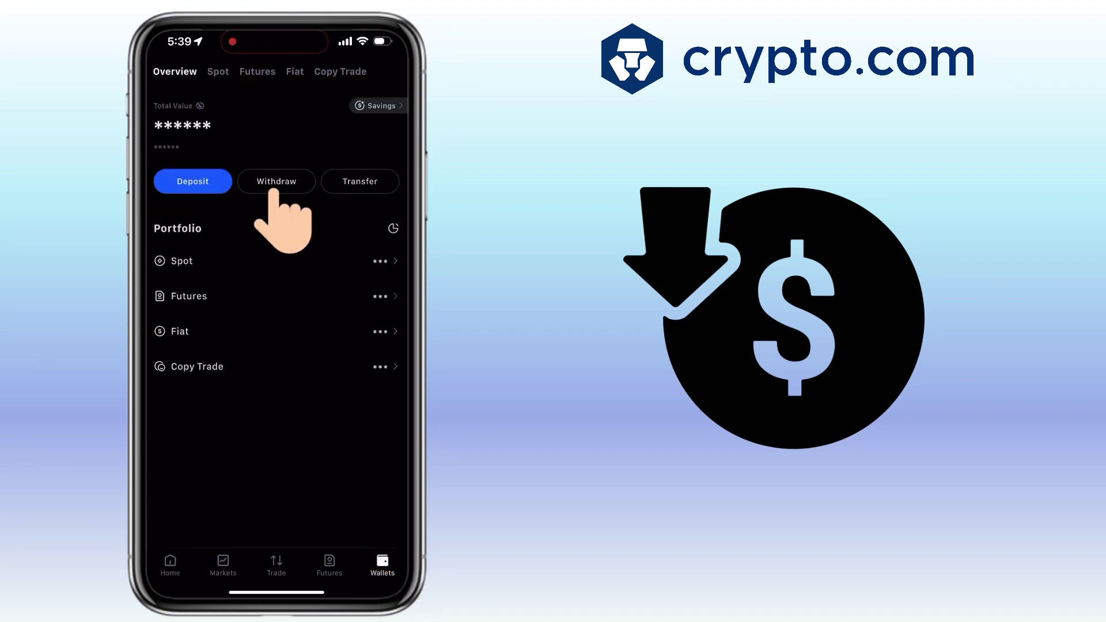
pyautogui.click(277, 180)
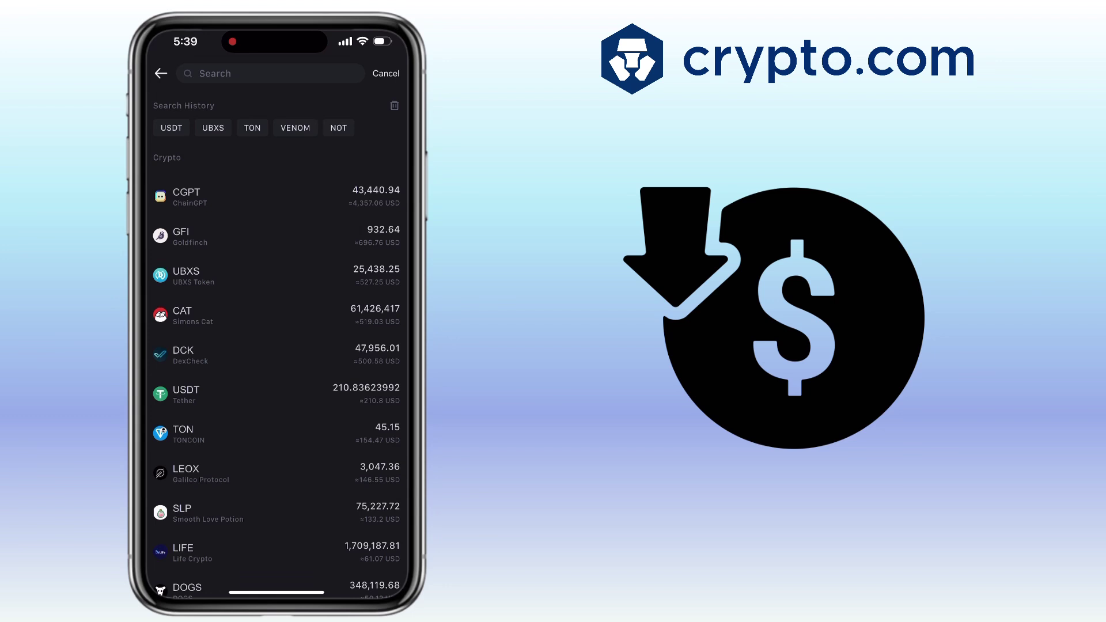
pyautogui.click(186, 394)
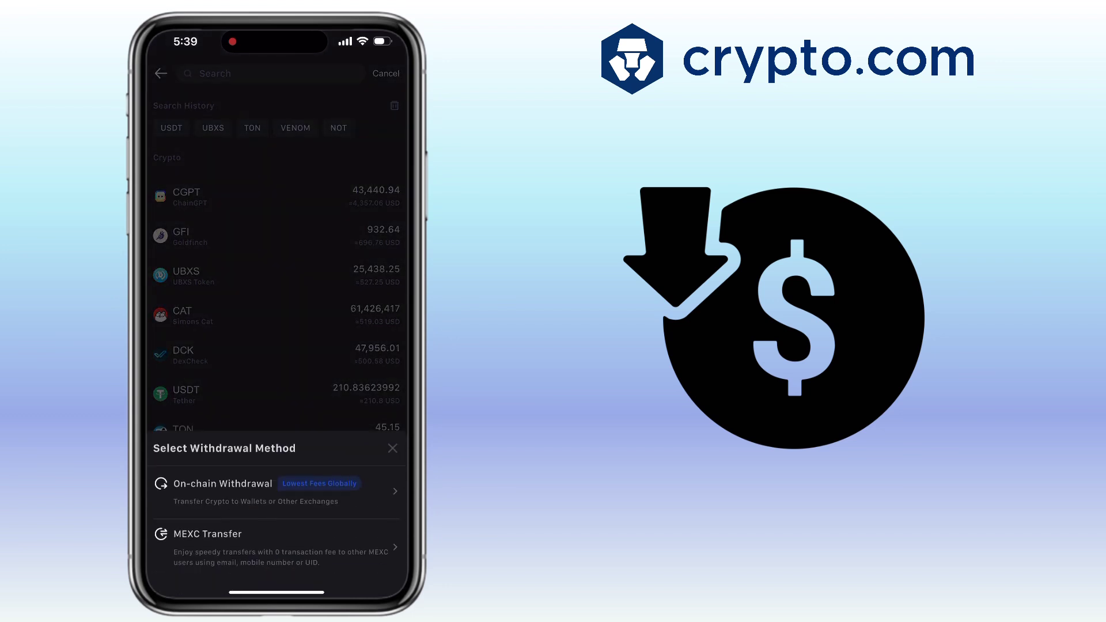
pyautogui.click(222, 484)
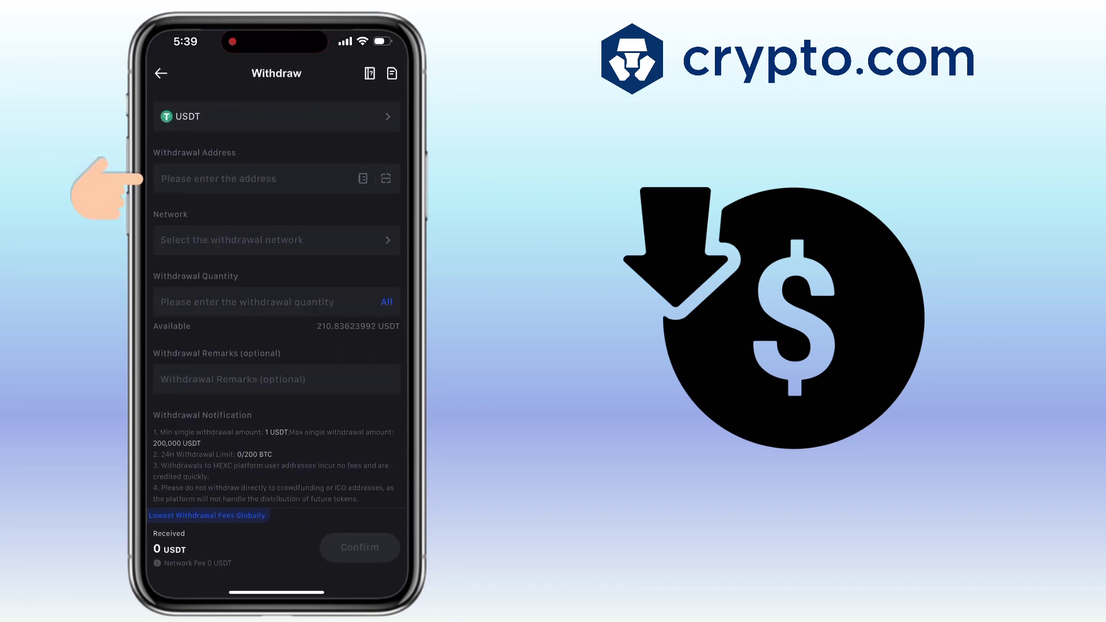
# - Paste the copied Crypto.com deposit address and select the Arbitrum One network
pyautogui.click(256, 178)
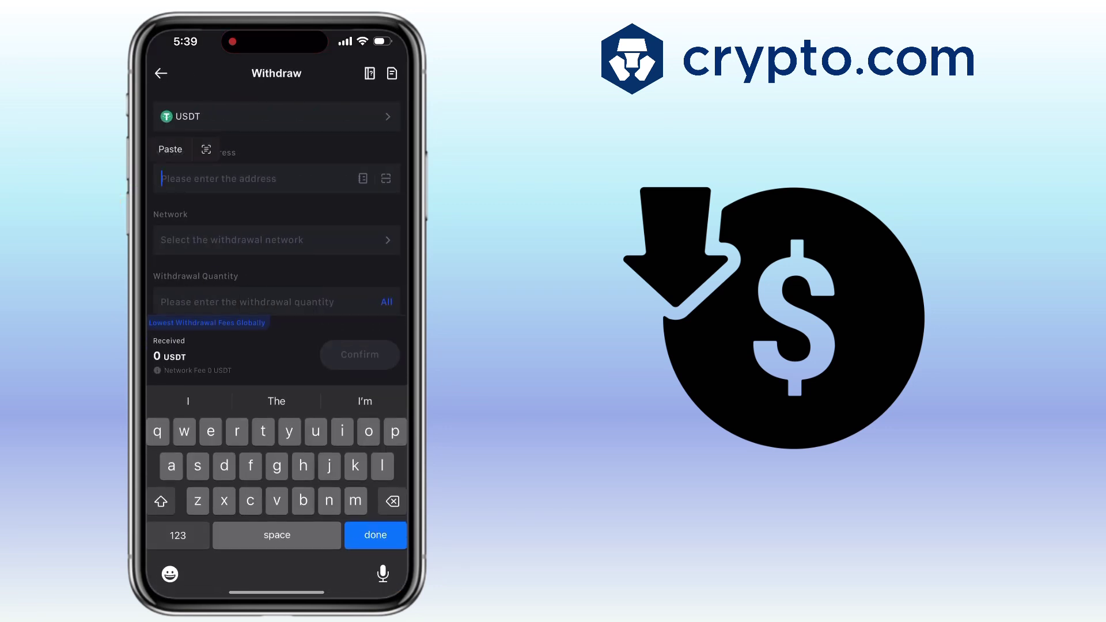
pyautogui.click(171, 149)
pyautogui.click(277, 363)
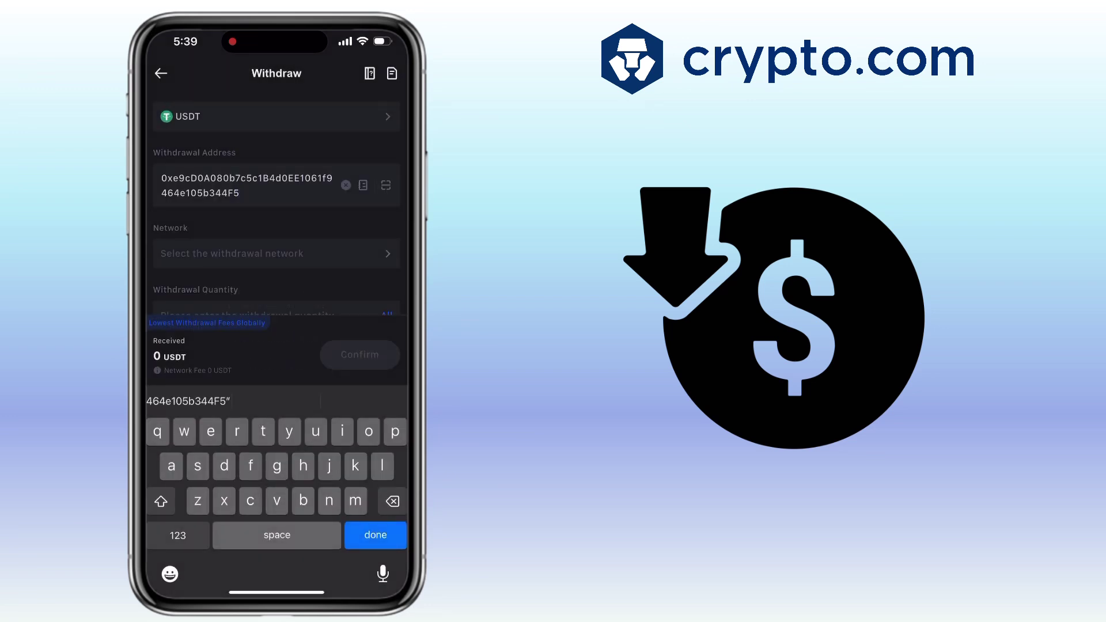
pyautogui.click(375, 535)
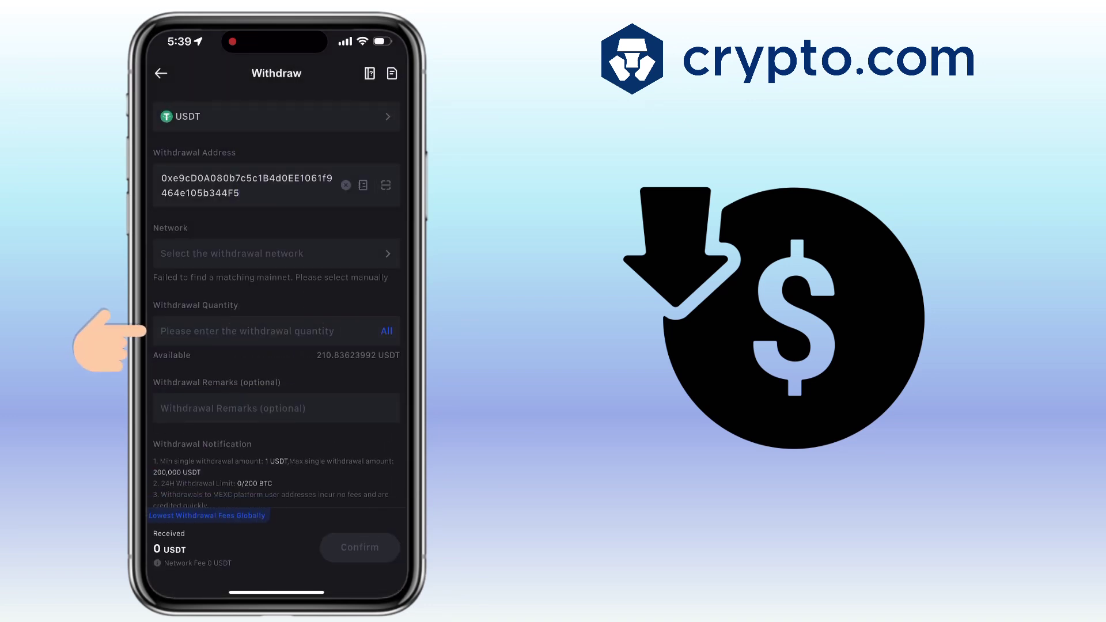
pyautogui.click(276, 253)
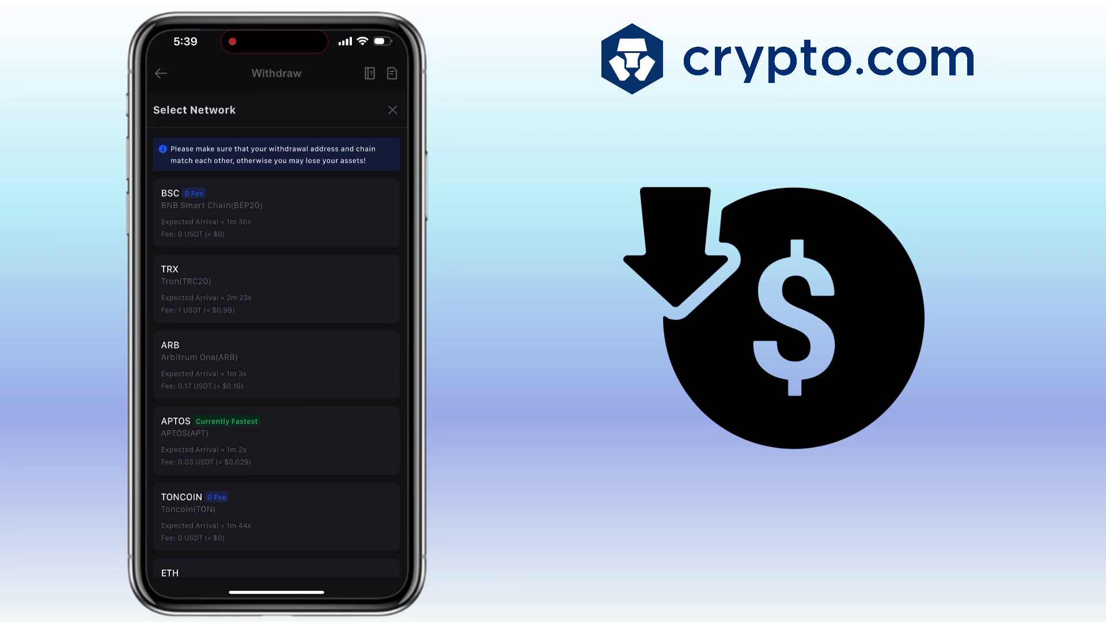
pyautogui.click(180, 363)
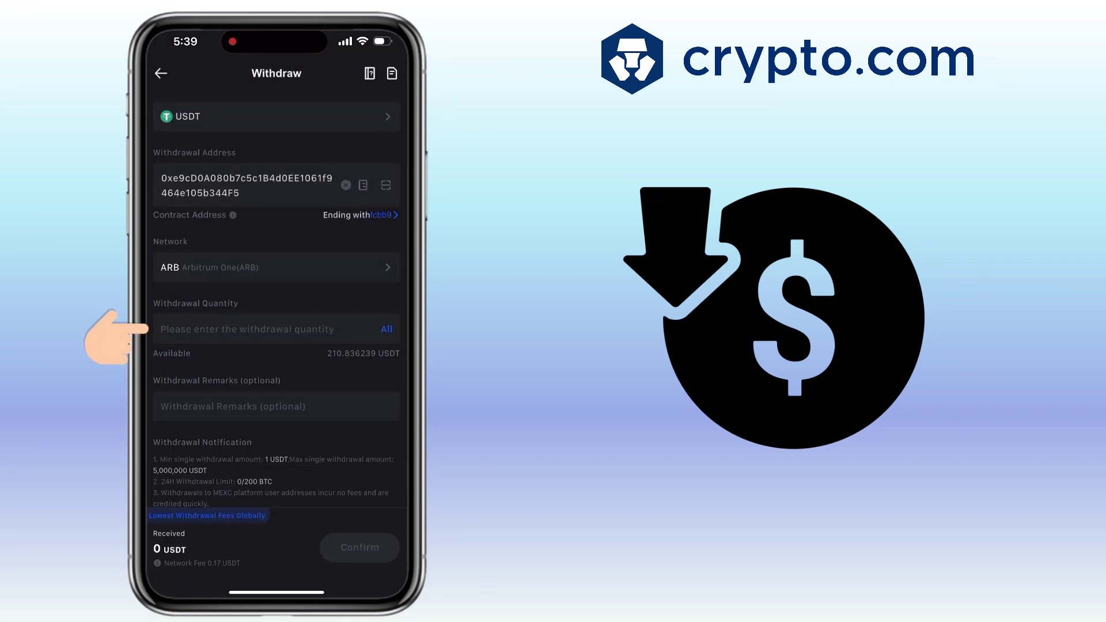
# - Enter a withdrawal quantity of 100 USDT and the remark 'Veed subscription'
pyautogui.click(248, 328)
pyautogui.write('10')
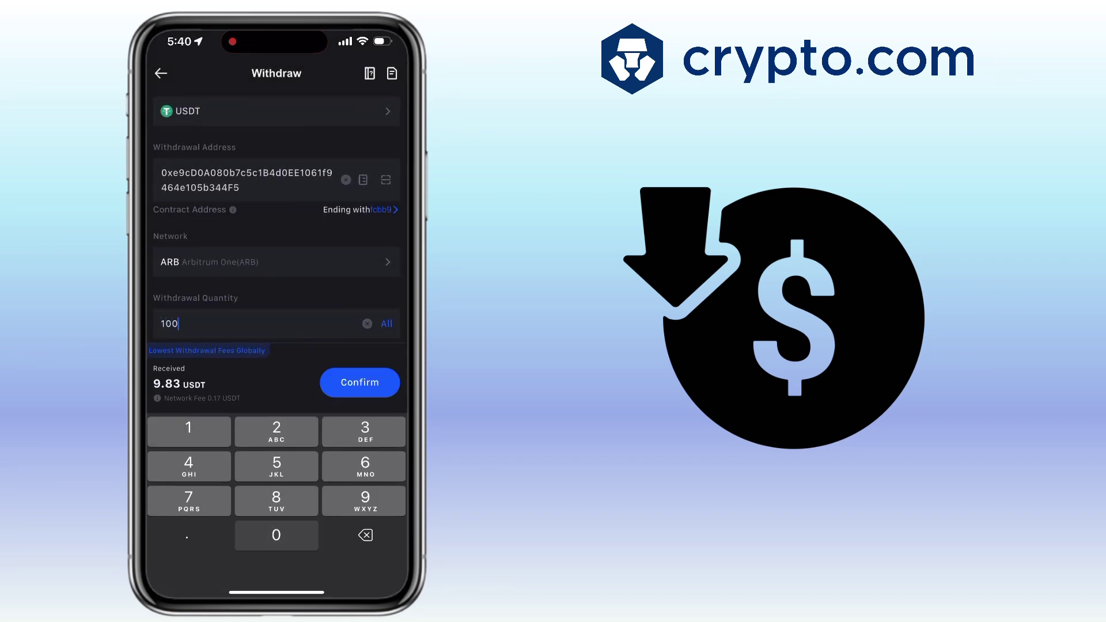
pyautogui.write('0')
pyautogui.click(275, 298)
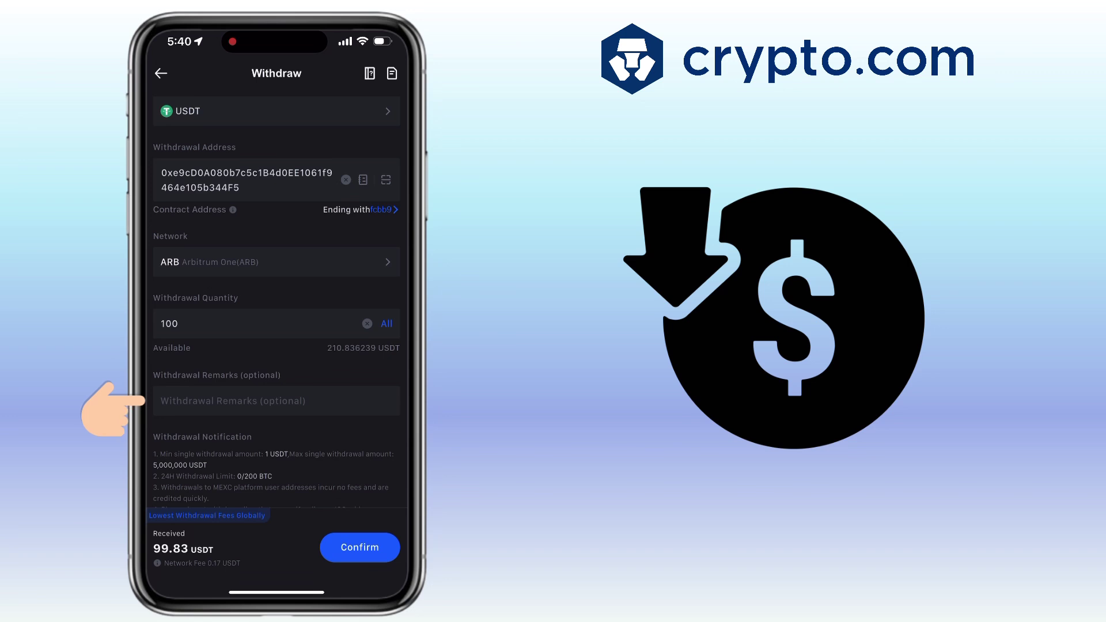
pyautogui.click(260, 400)
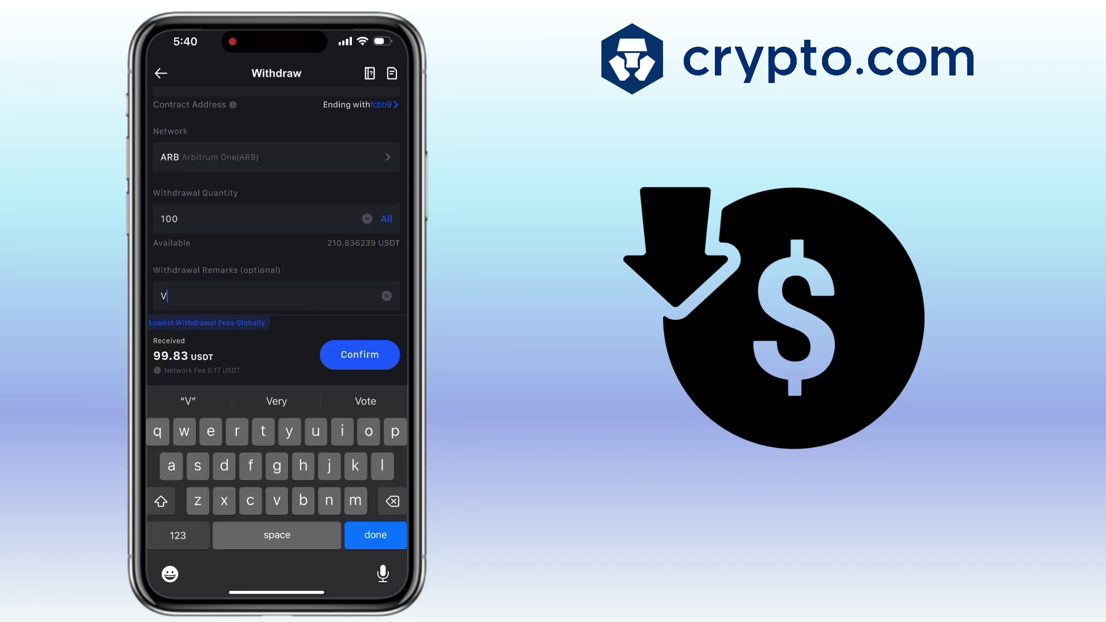
pyautogui.write('Veed subsc')
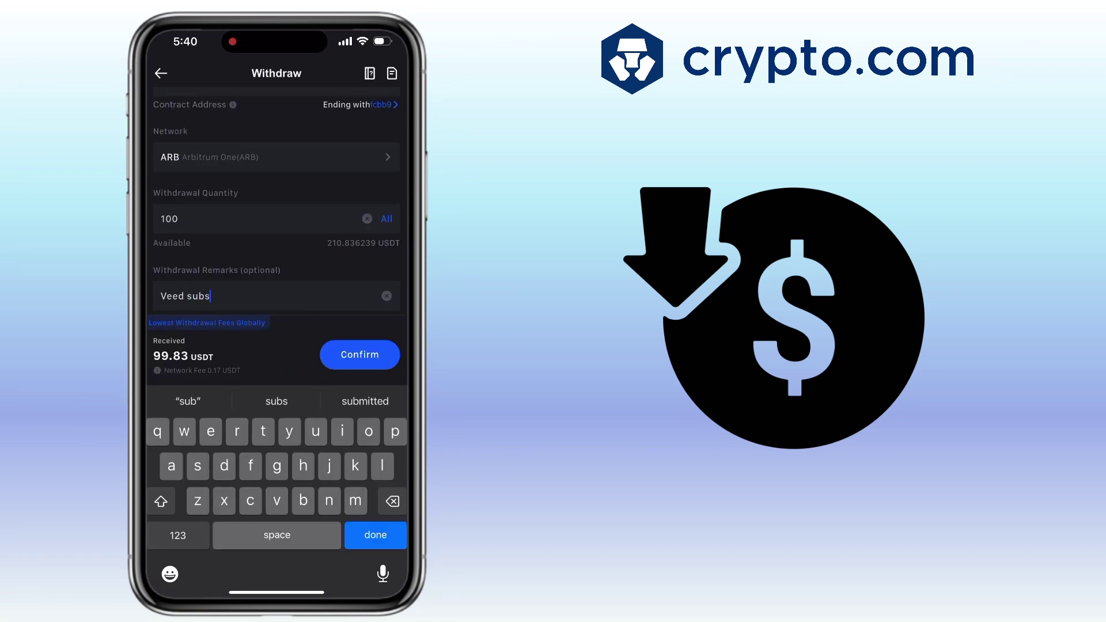
pyautogui.write('ription')
pyautogui.press('Return')
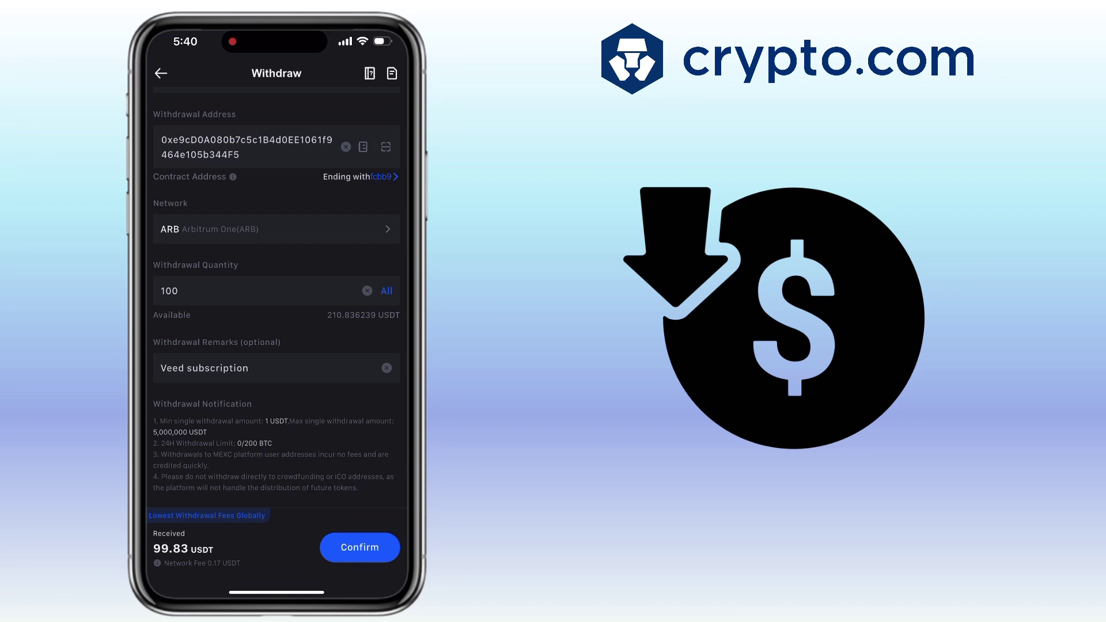
# - Confirm the withdrawal form and its details summary to reach verification
pyautogui.click(360, 548)
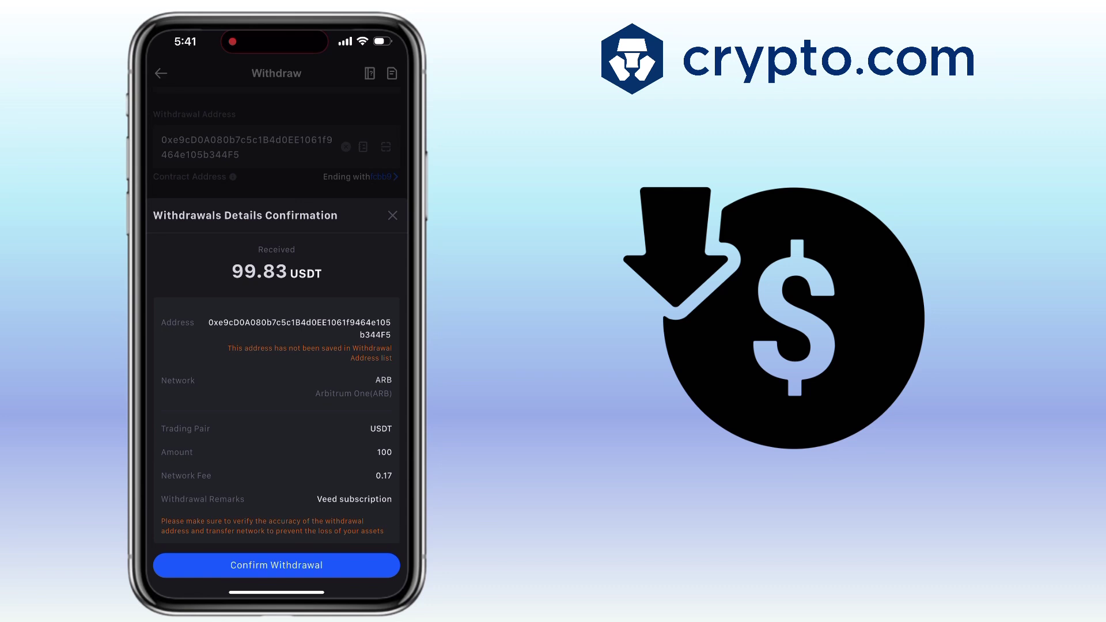
pyautogui.click(307, 565)
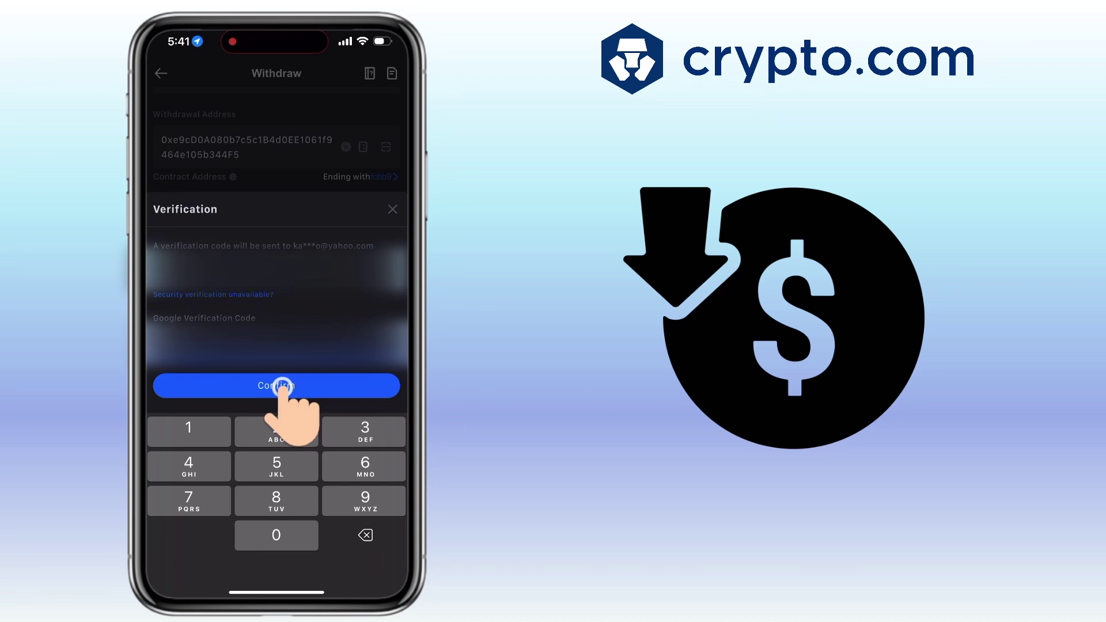
# - Submit the verification codes to send the 100 USDT Arbitrum One withdrawal
pyautogui.click(277, 387)
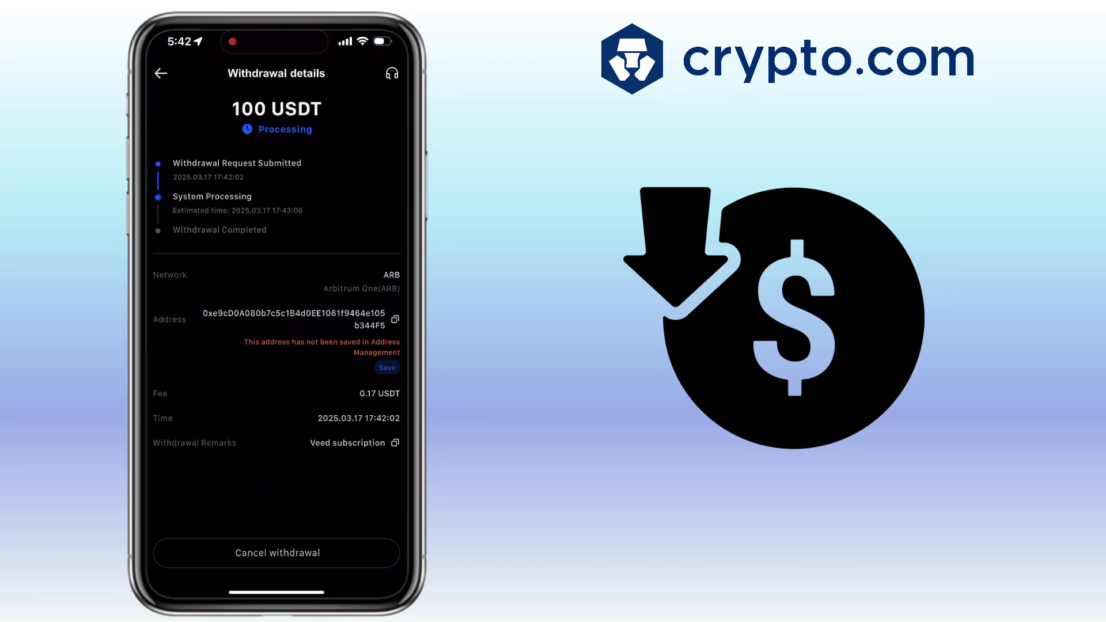